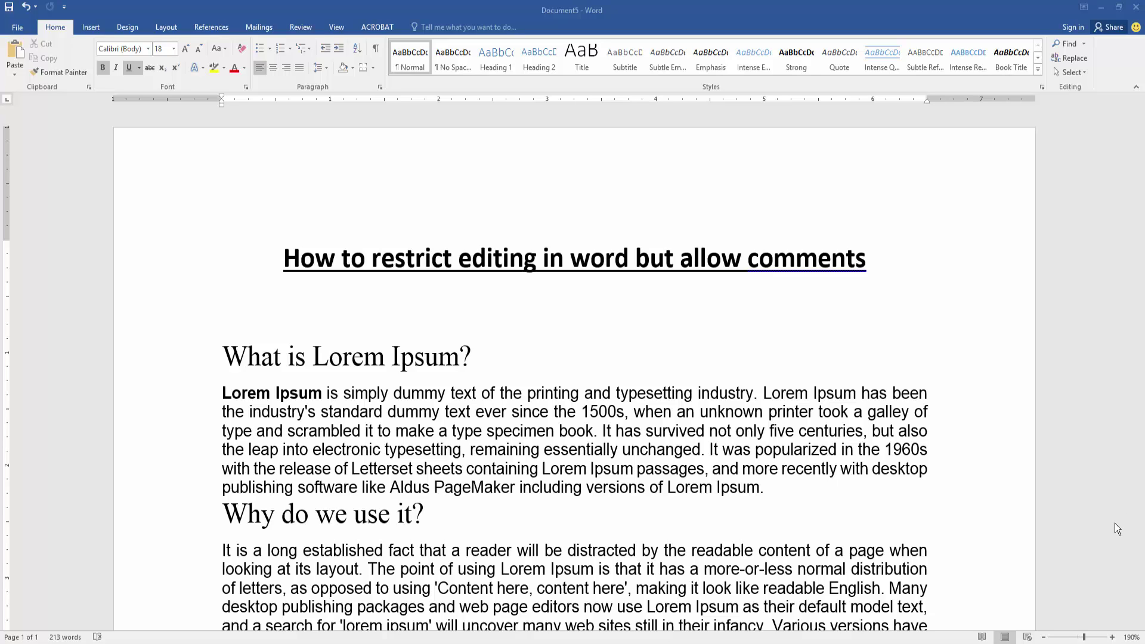
Bring up the Restrict Editing settings from File > Info > Protect Document.
left_click(696, 331)
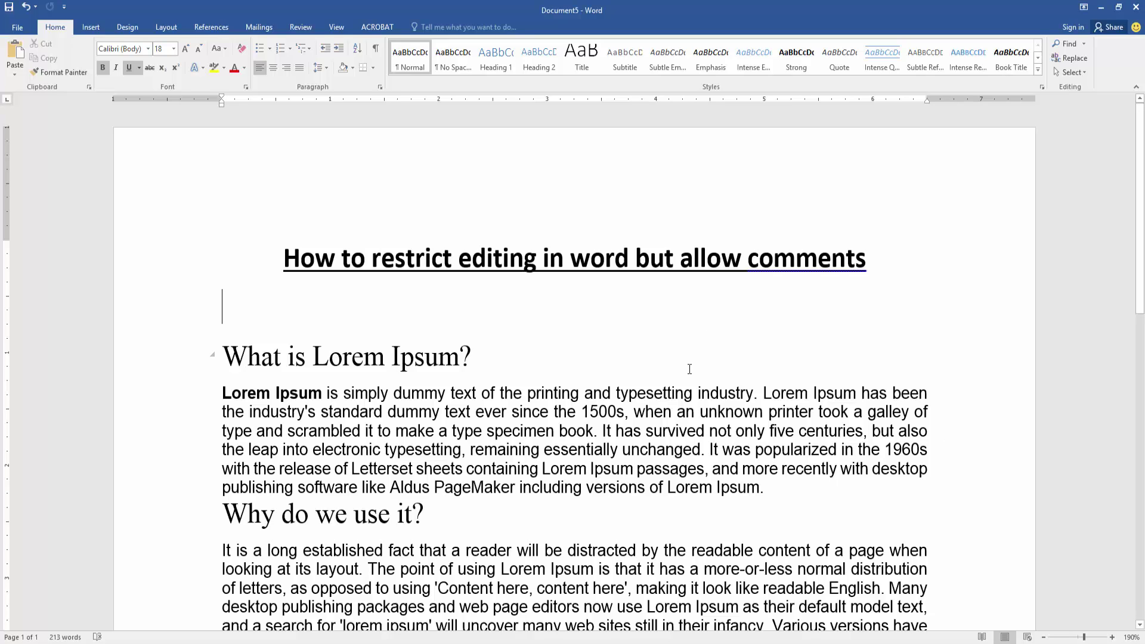
left_click(15, 28)
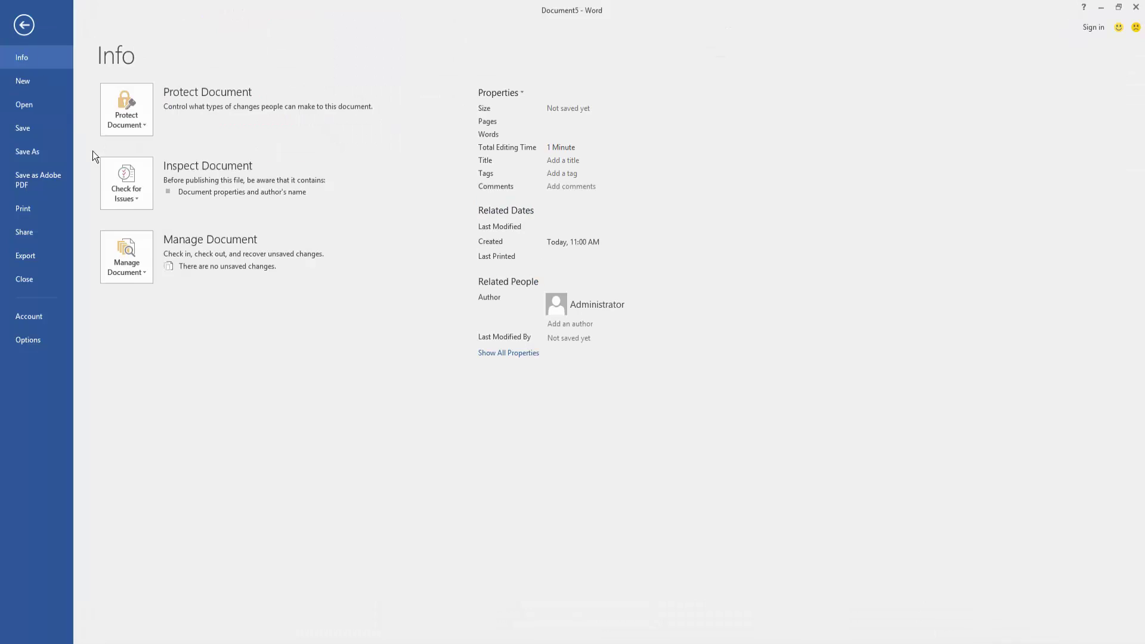
left_click(126, 100)
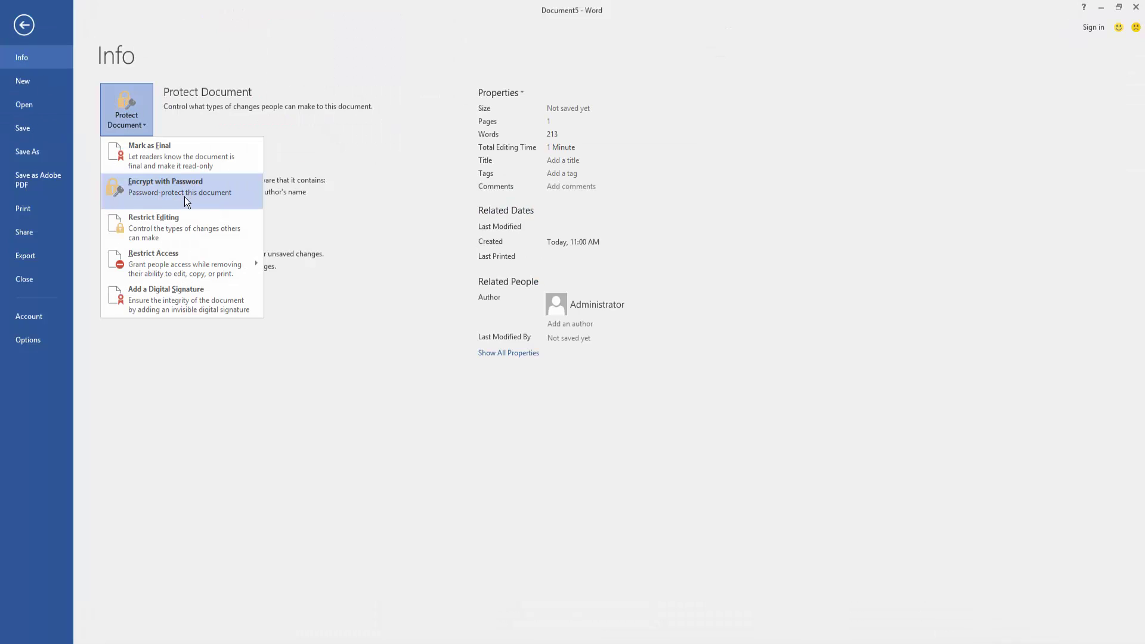
key("Escape")
key("Escape")
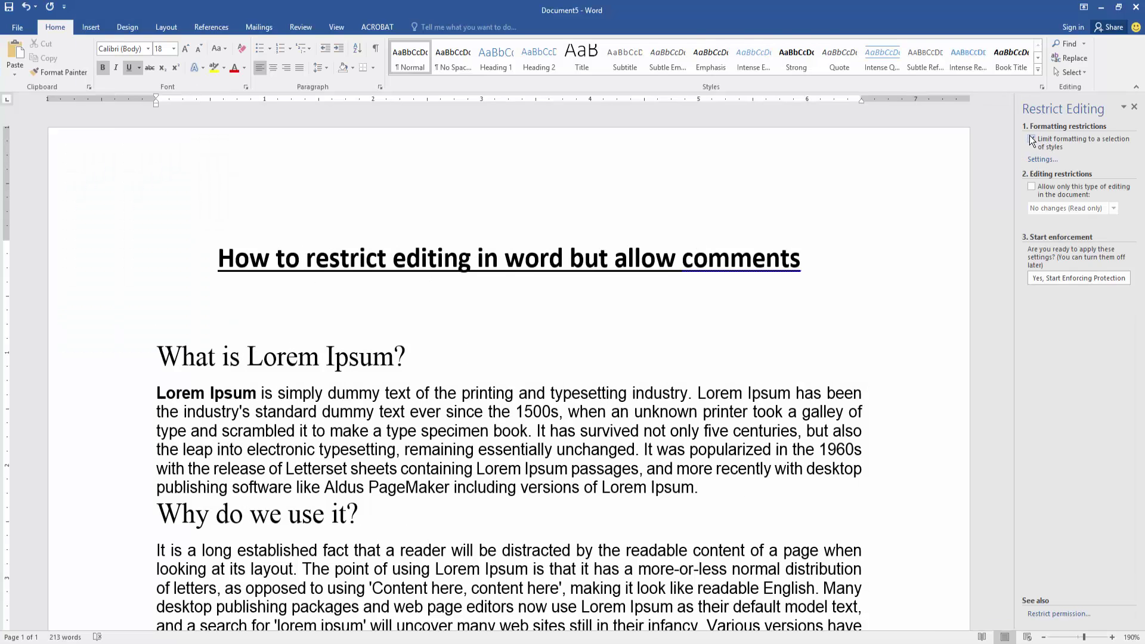
Restrict formatting and editing to read-only with Everyone as an exception, then start enforcing.
left_click(1032, 140)
left_click(1031, 187)
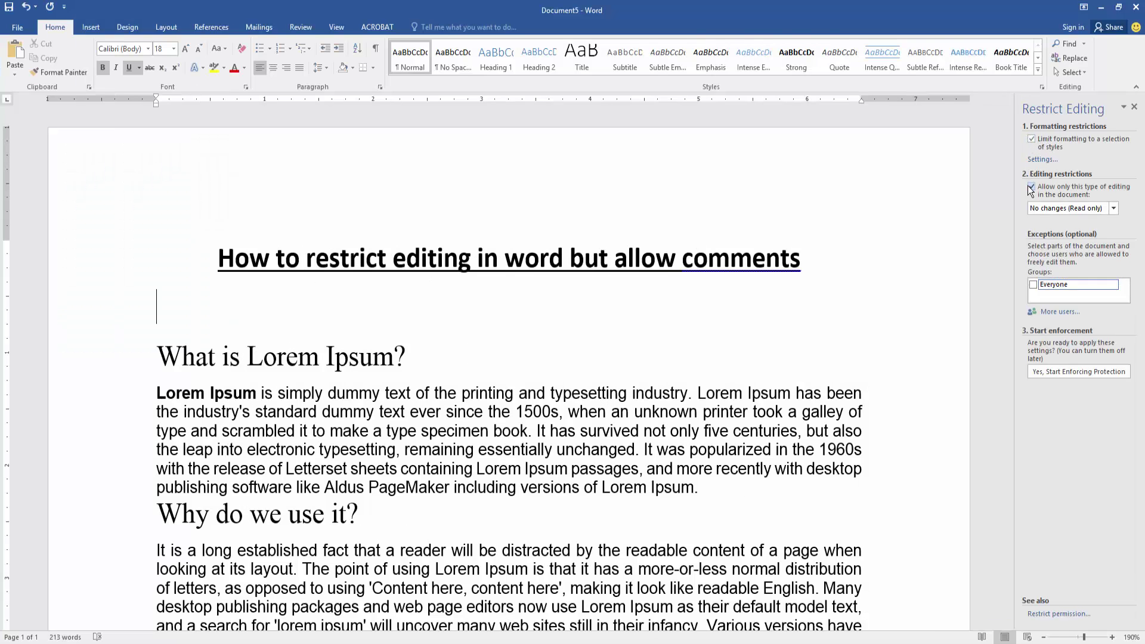
left_click(1034, 285)
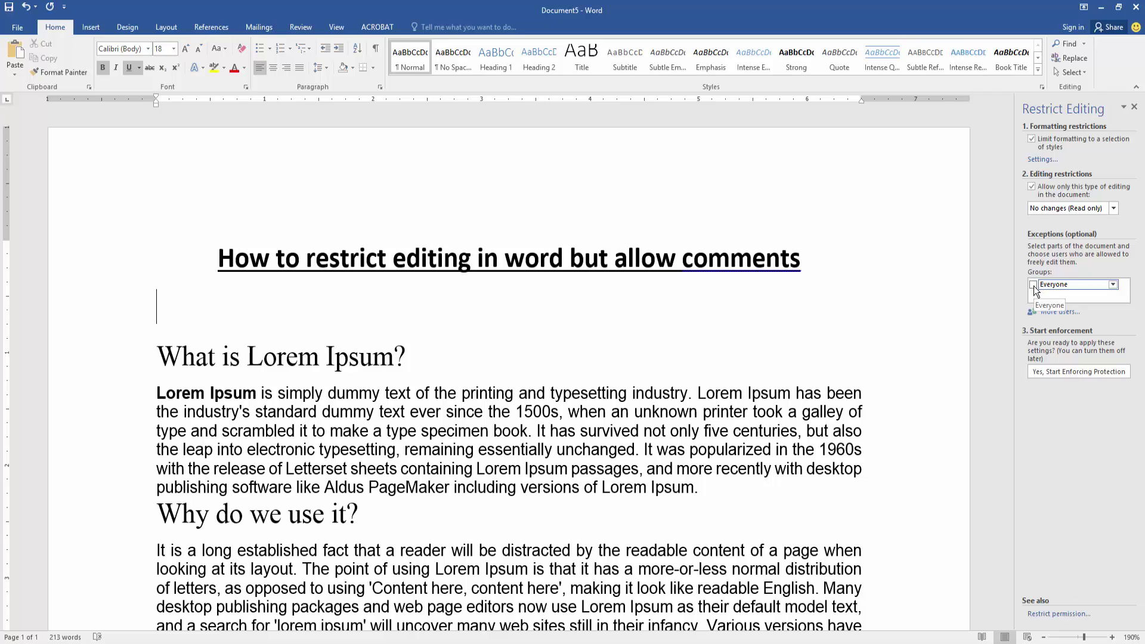
left_click(1052, 373)
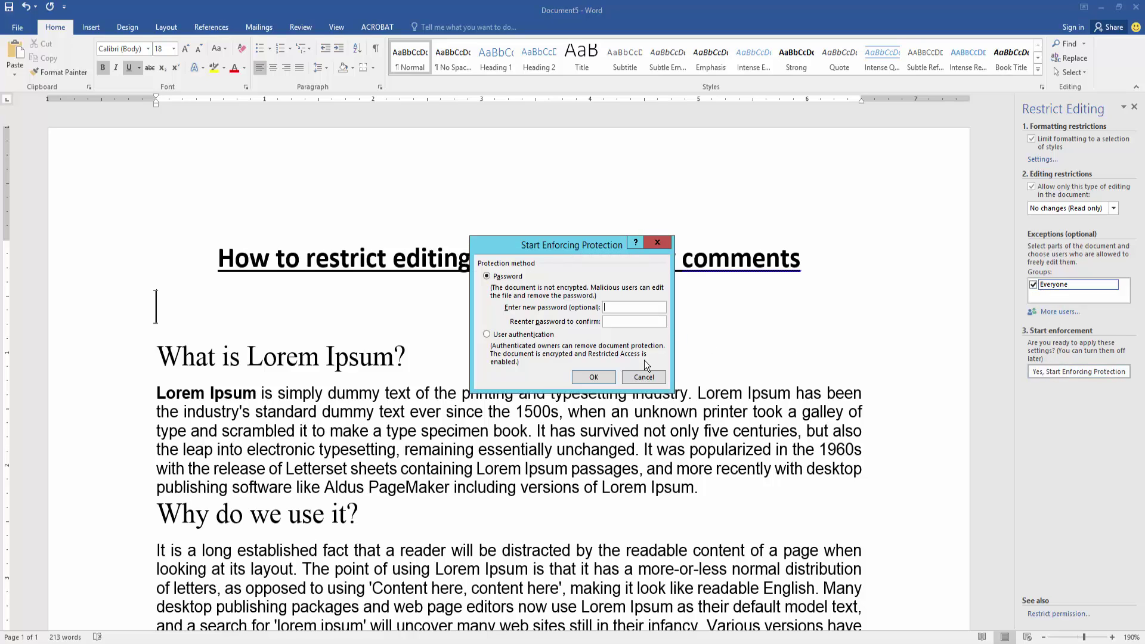
type("1234")
type("1234")
Confirm the entered password to apply read-only protection to the document.
left_click(596, 376)
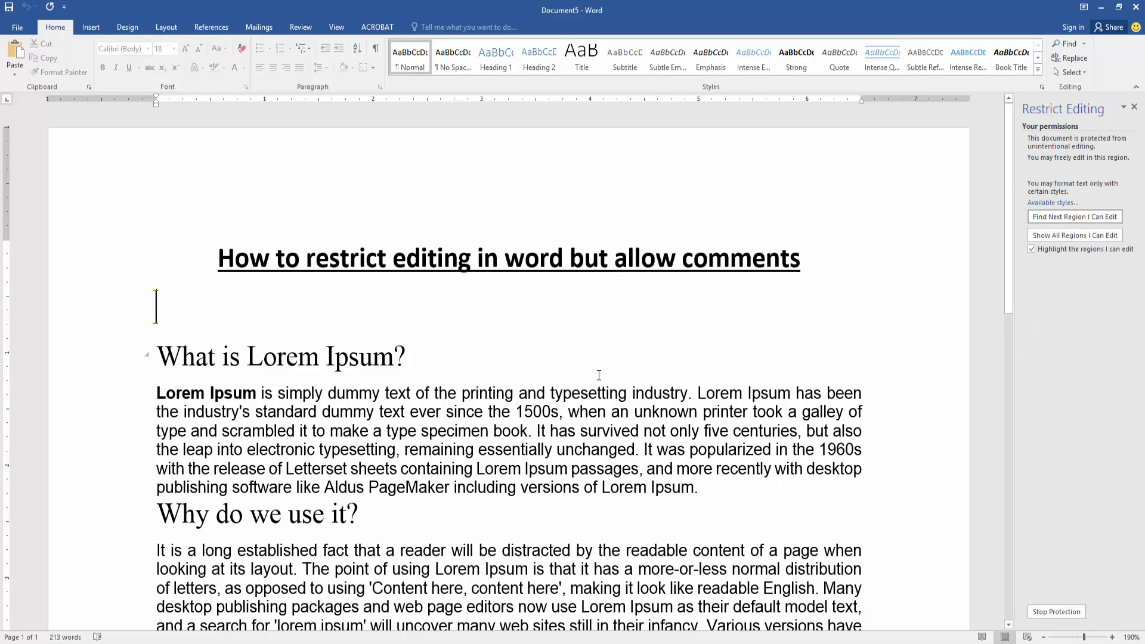
Test that the protected text can only be selected, then close the Restrict Editing pane.
left_click_drag(599, 274, 631, 350)
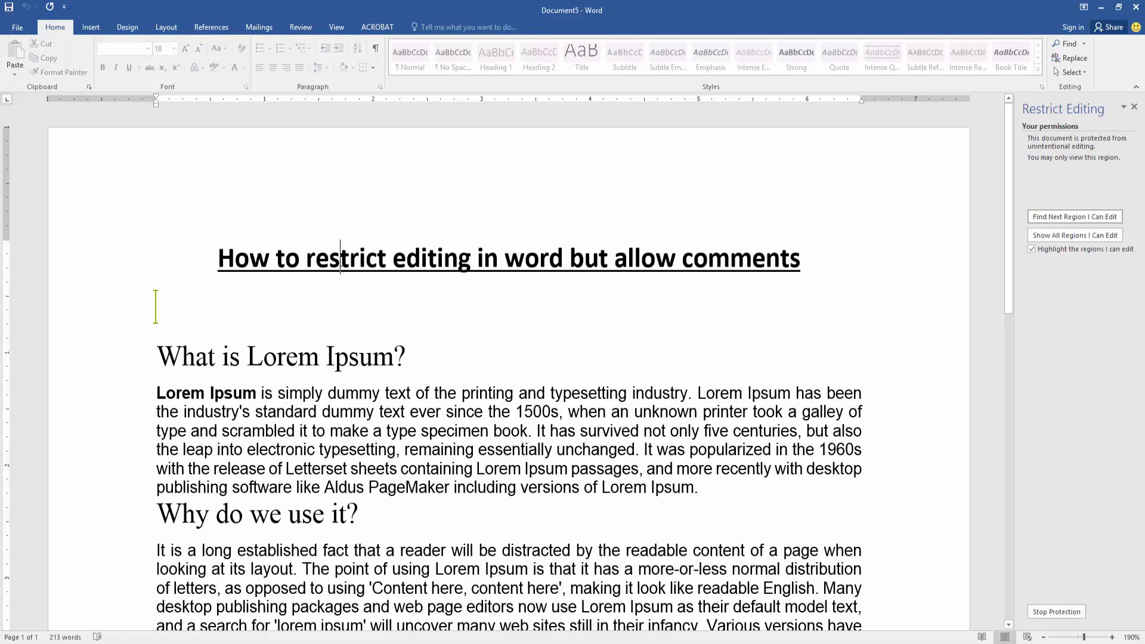
left_click_drag(345, 258, 447, 403)
left_click(362, 262)
left_click(1134, 108)
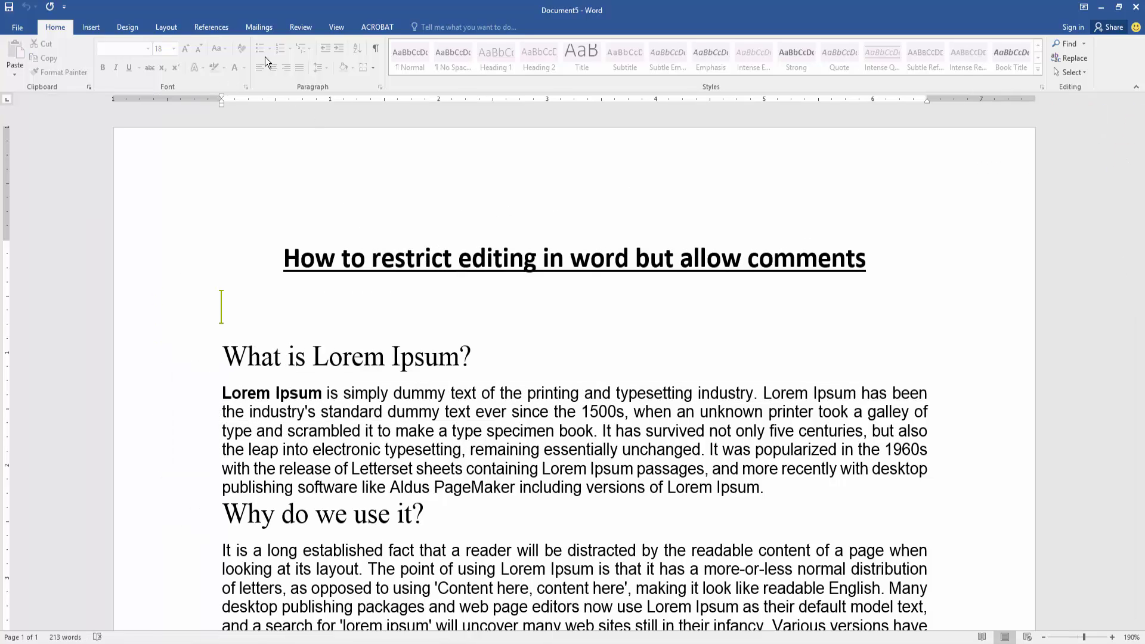
Turn on Show Comments in the Review tab, then select and deselect first-paragraph text.
left_click(335, 26)
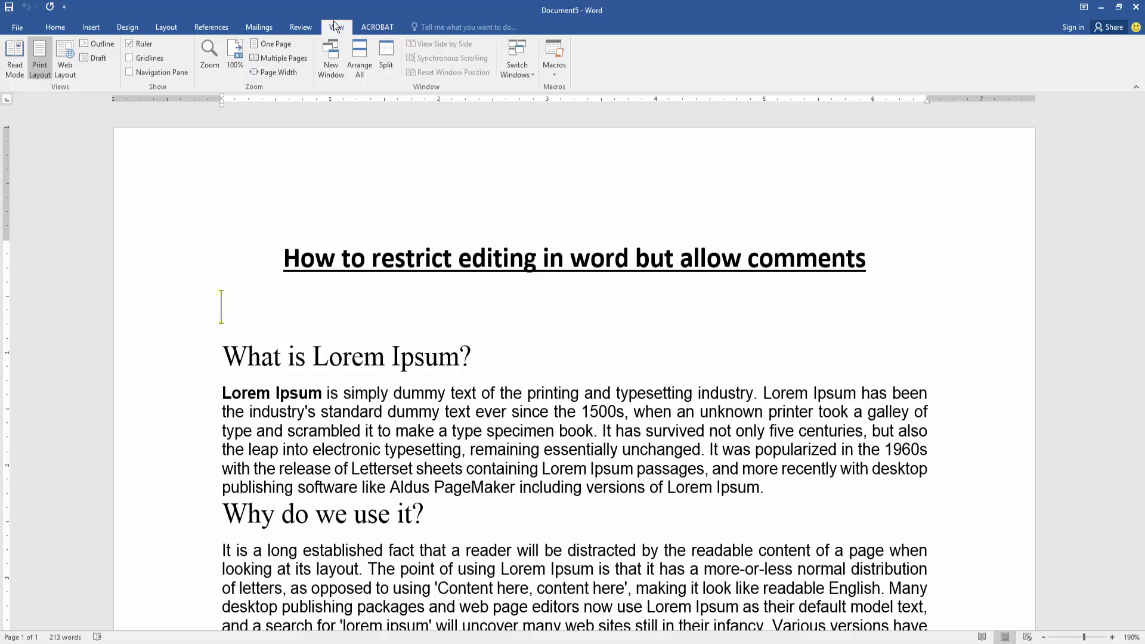
left_click(303, 25)
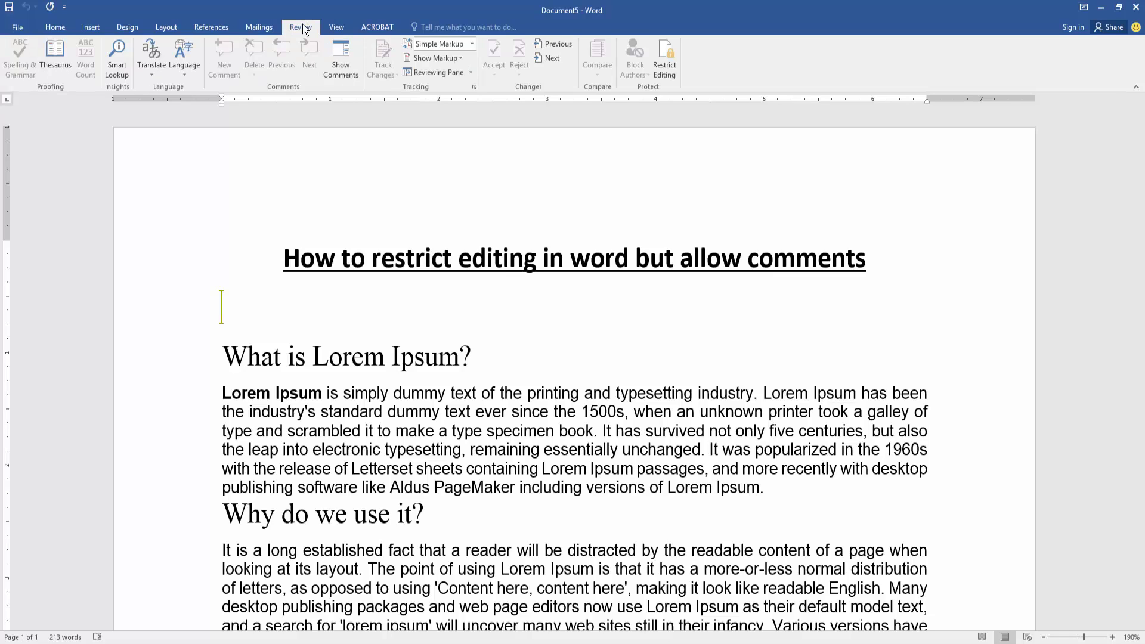
left_click(345, 58)
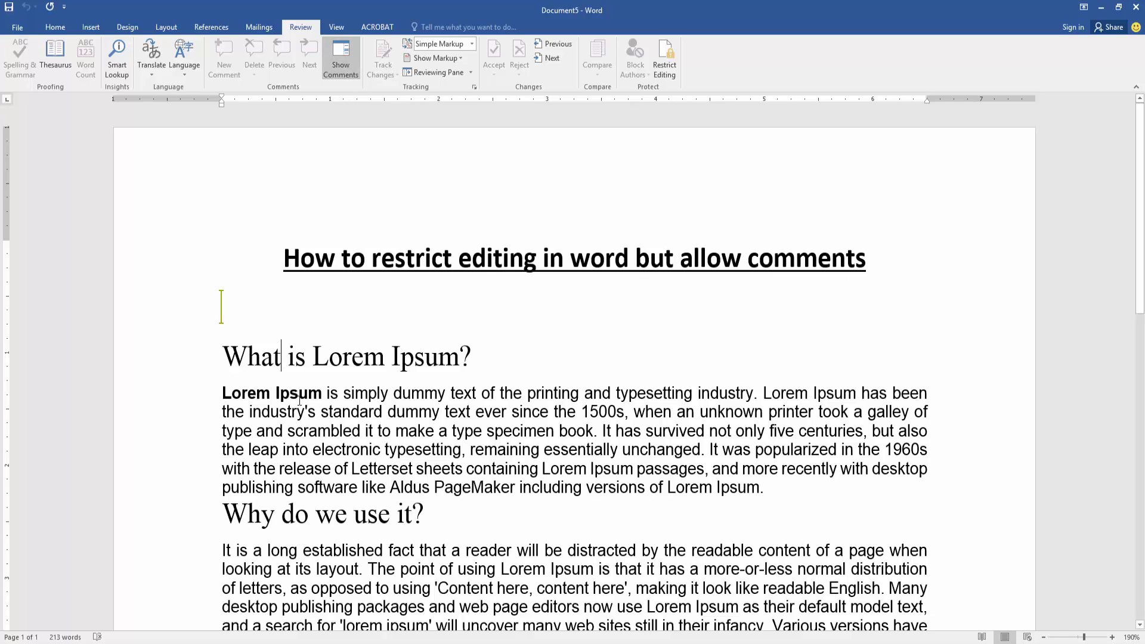
left_click_drag(282, 394, 675, 413)
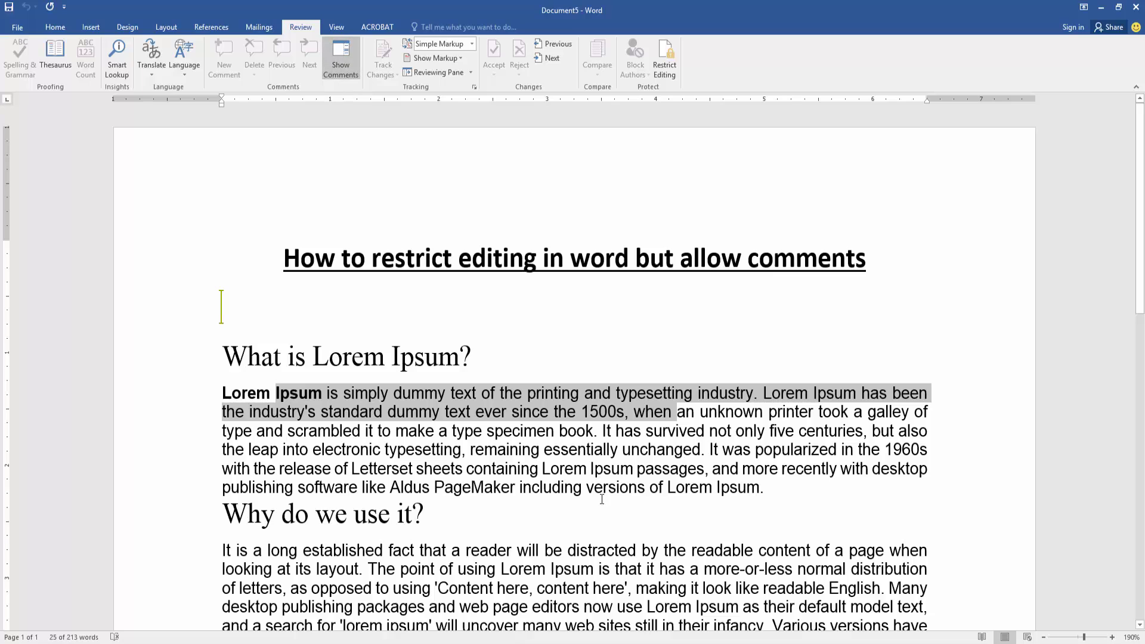
left_click(613, 401)
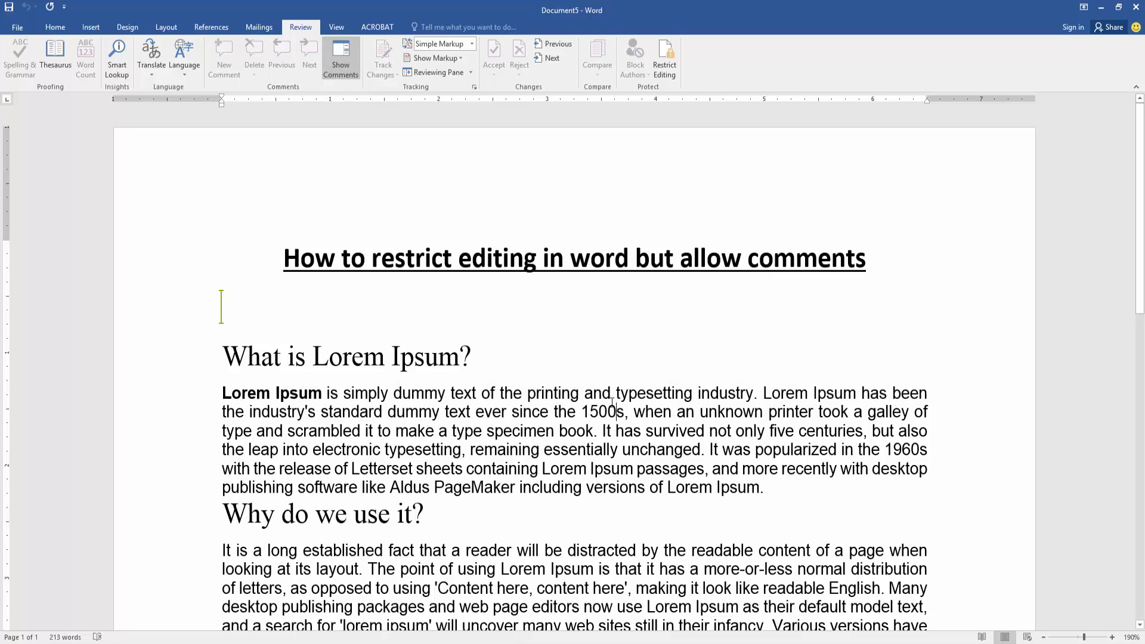